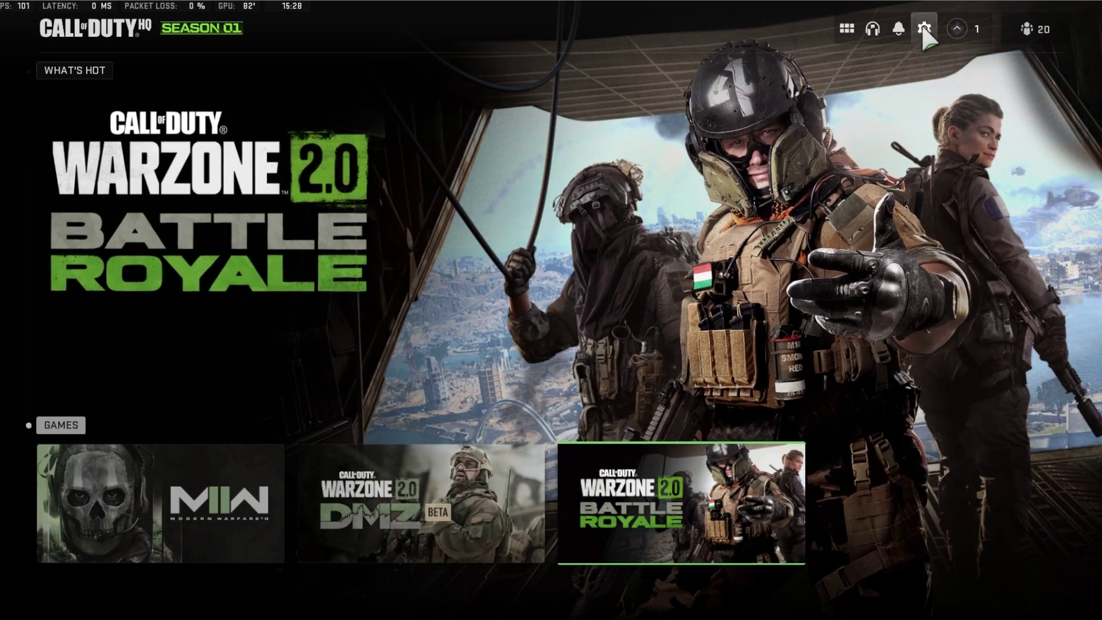
# Review the Interface Telemetry widget toggles, confirming Server Latency and Packet Loss are enabled
pyautogui.click(923, 28)
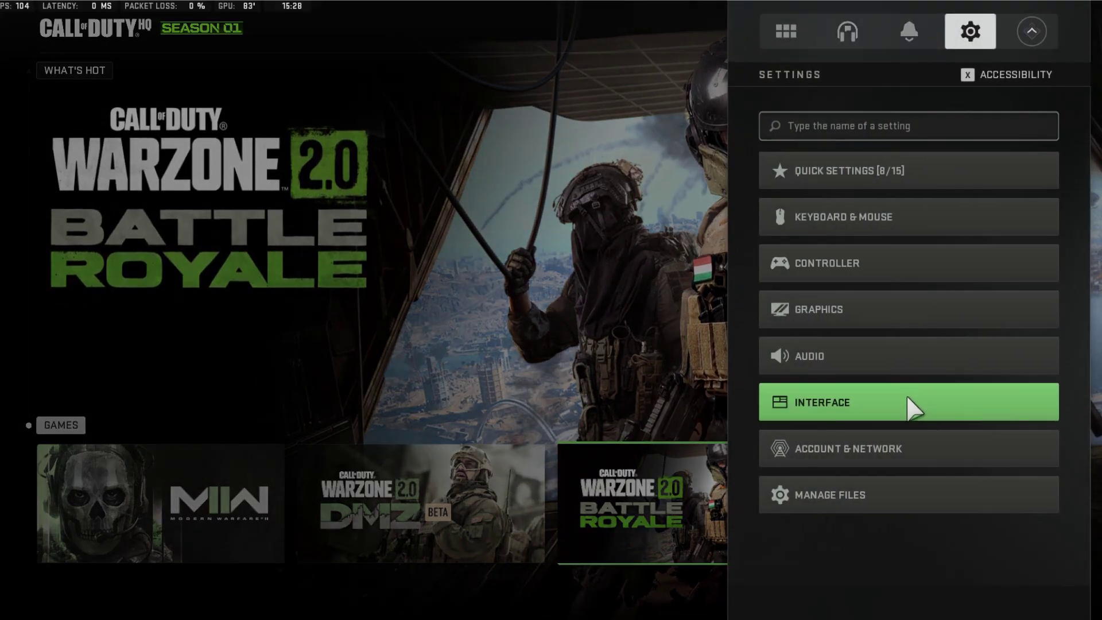
pyautogui.click(912, 409)
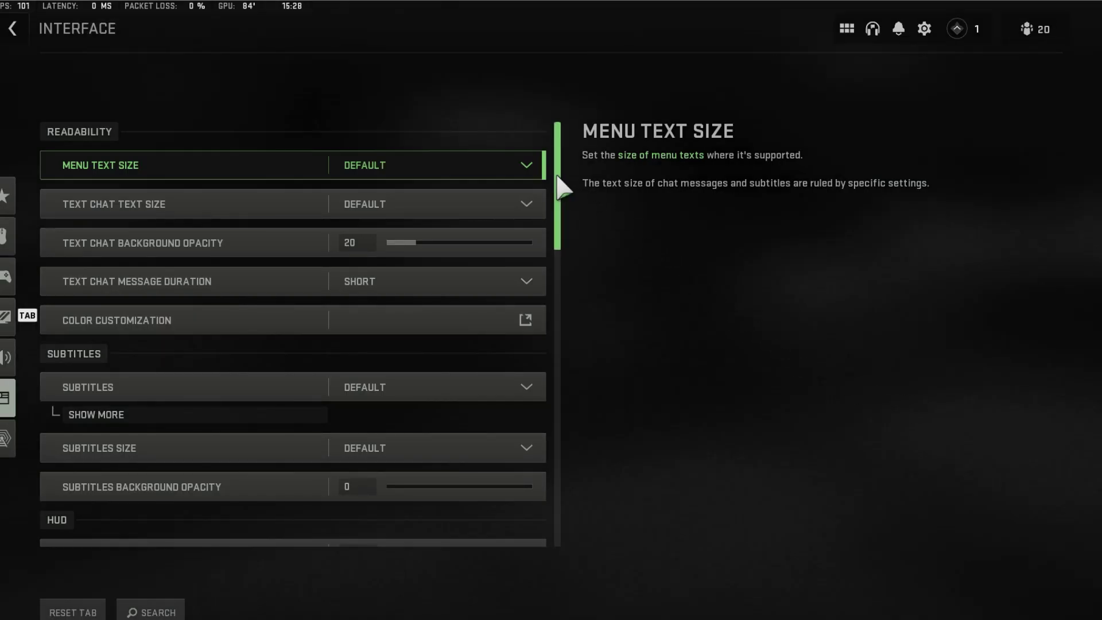
pyautogui.moveTo(567, 175); pyautogui.dragTo(580, 416)
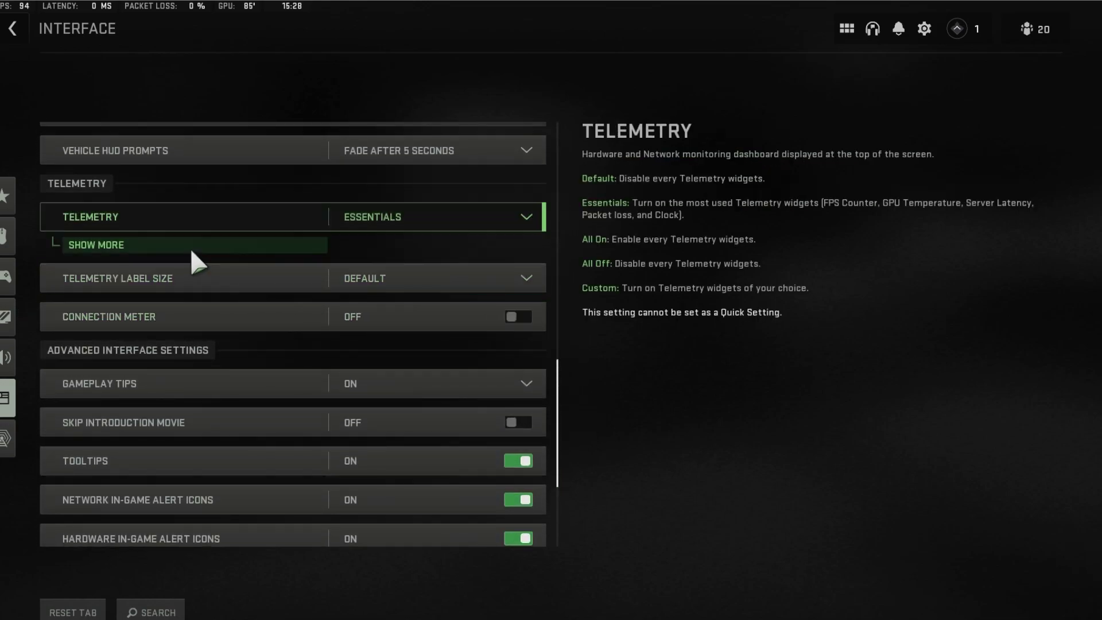
pyautogui.click(190, 247)
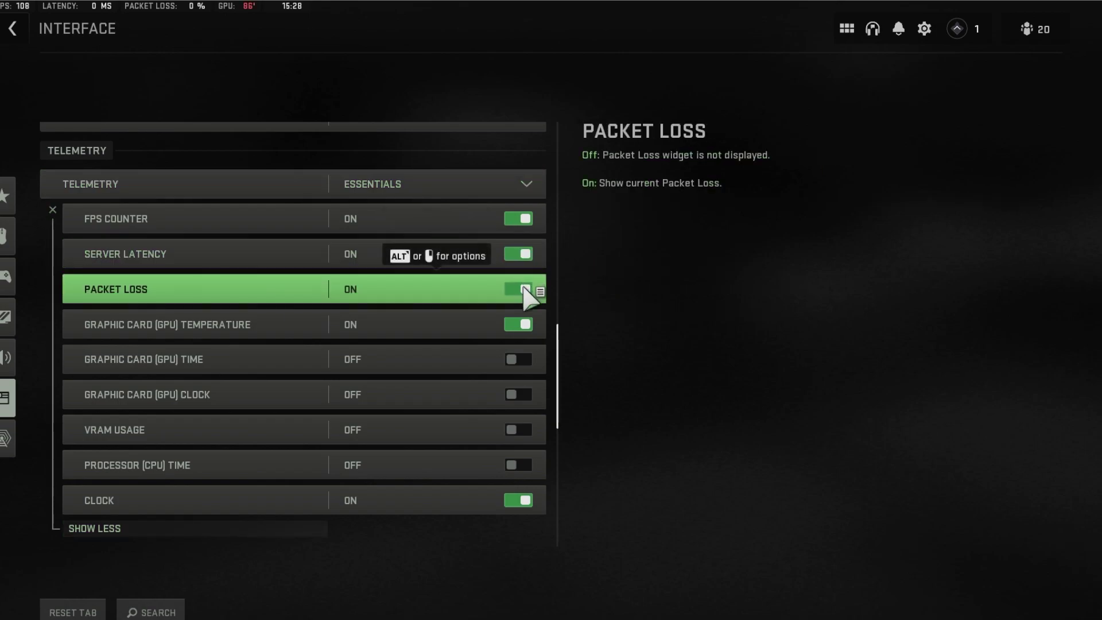
pyautogui.scroll(-5, 522, 290)
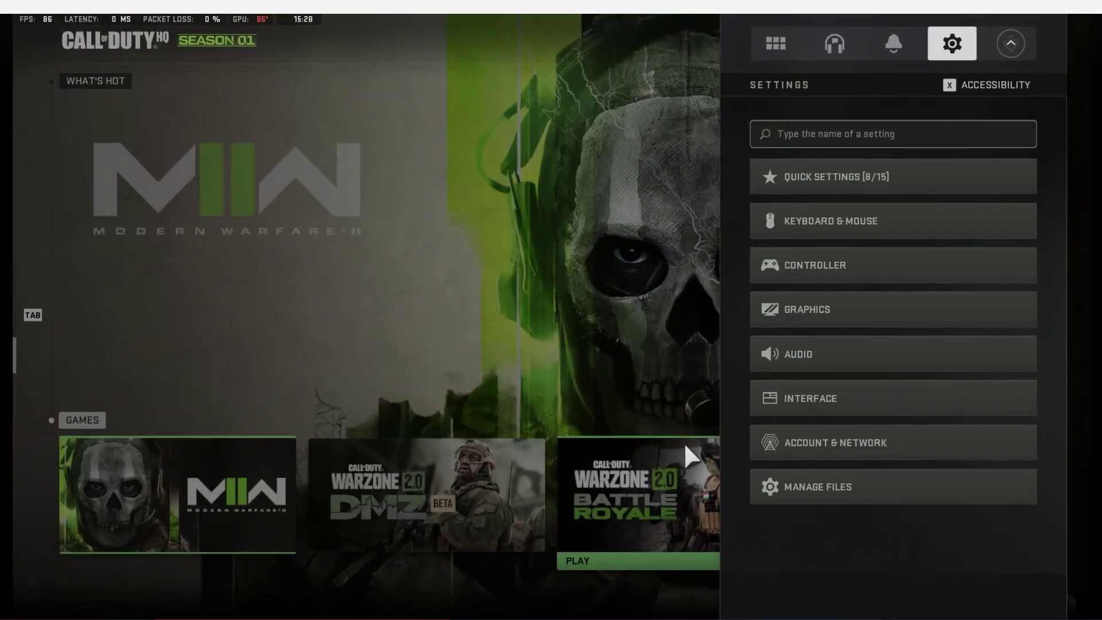
# Close the settings panel and confirm quitting Call of Duty HQ to the desktop
pyautogui.press('Escape')
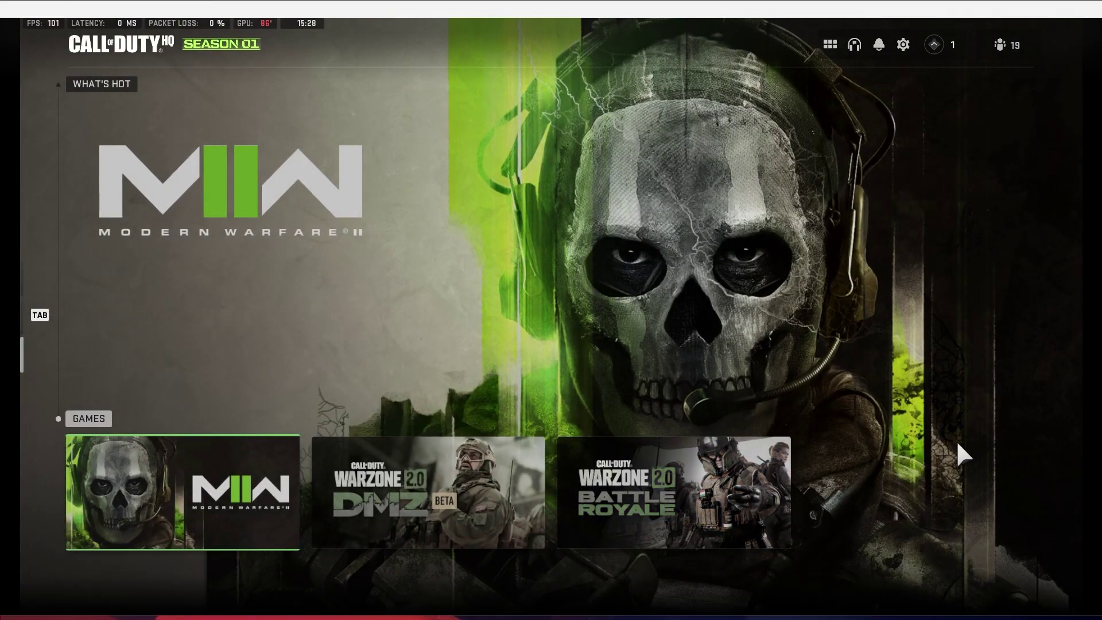
pyautogui.press('Escape')
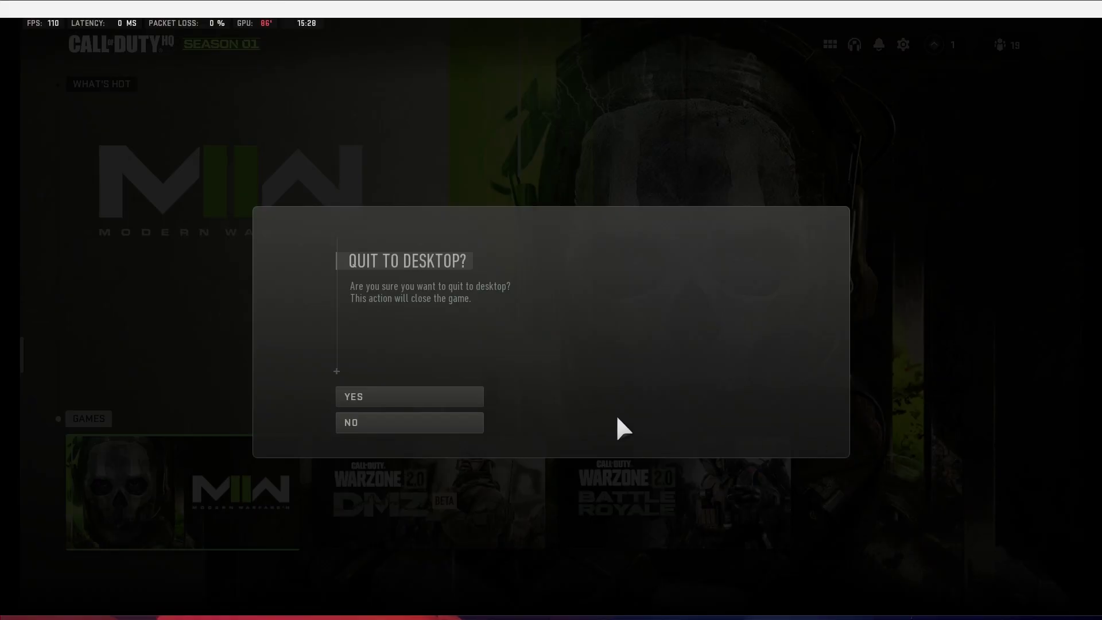
pyautogui.click(423, 397)
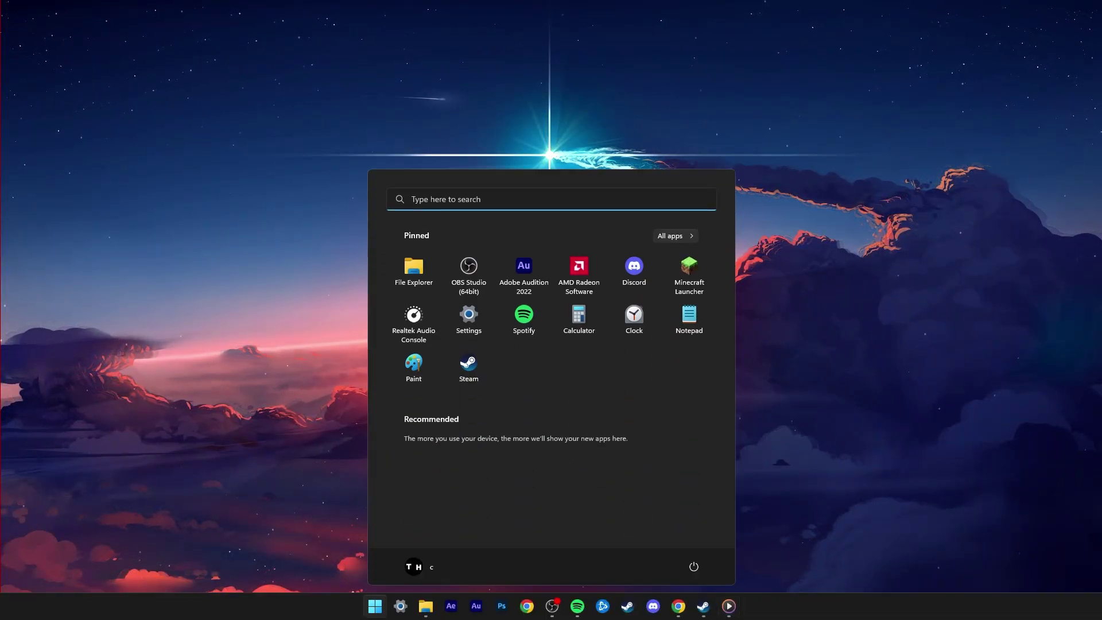
pyautogui.write('set')
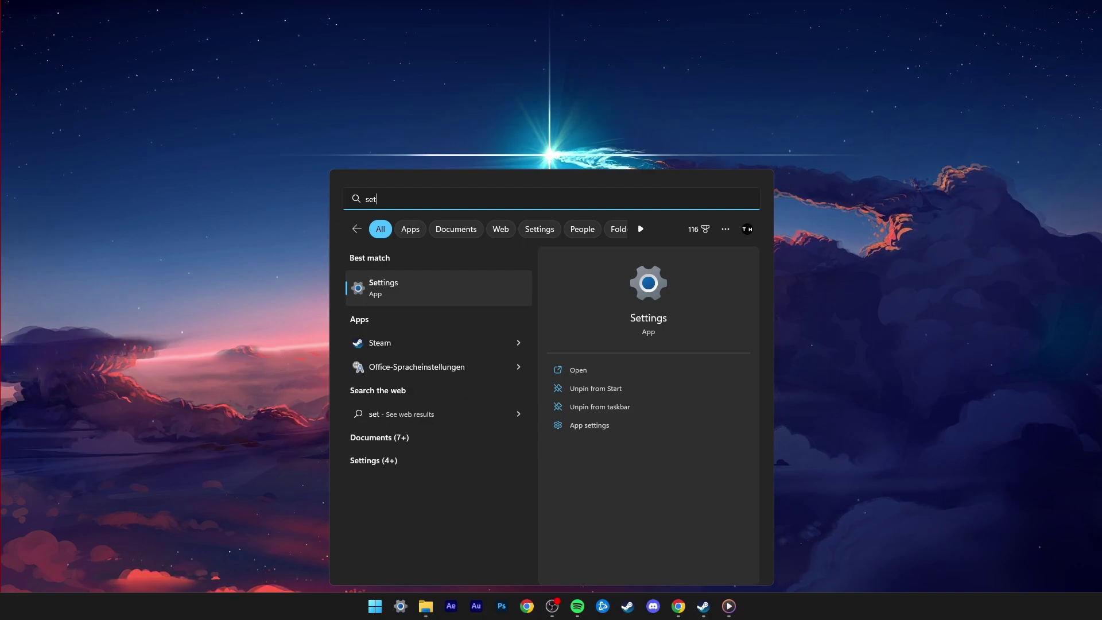
pyautogui.press('Return')
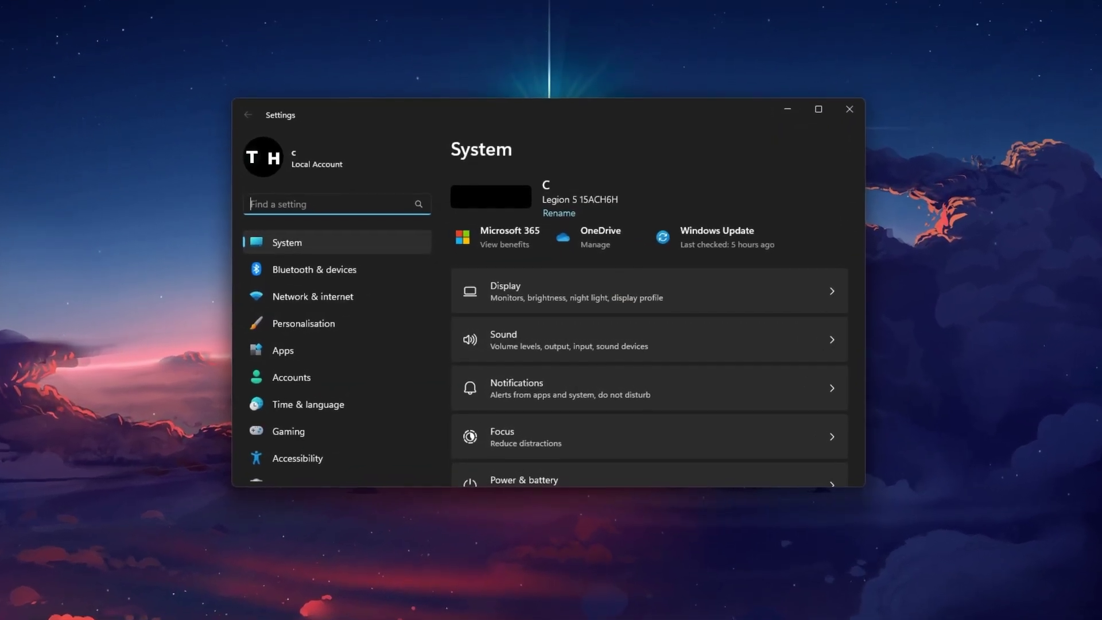
pyautogui.click(329, 290)
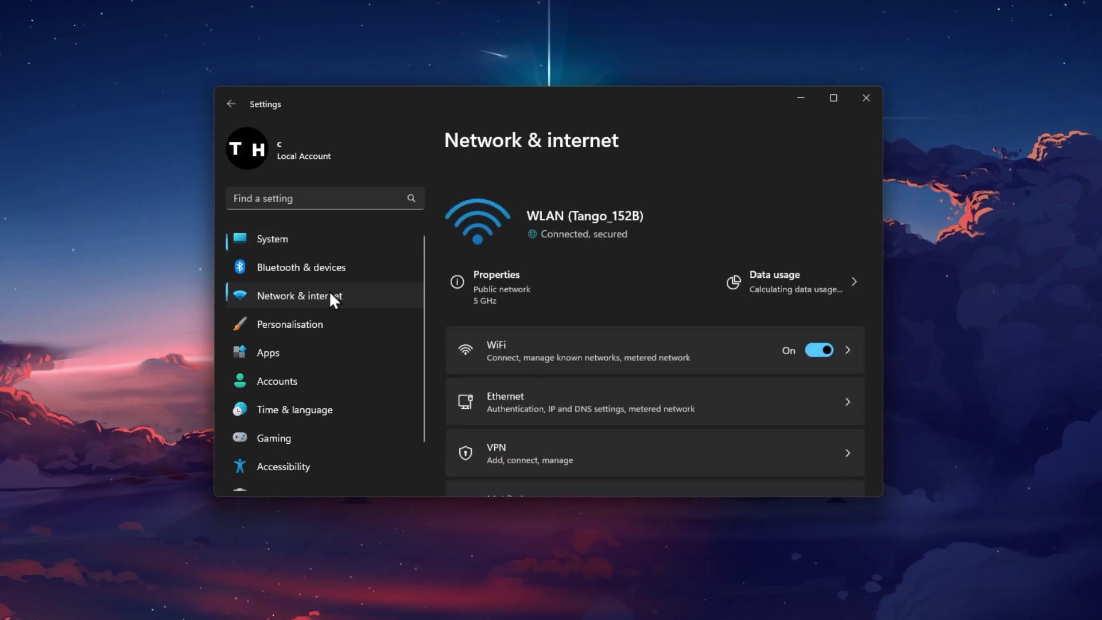
pyautogui.click(554, 423)
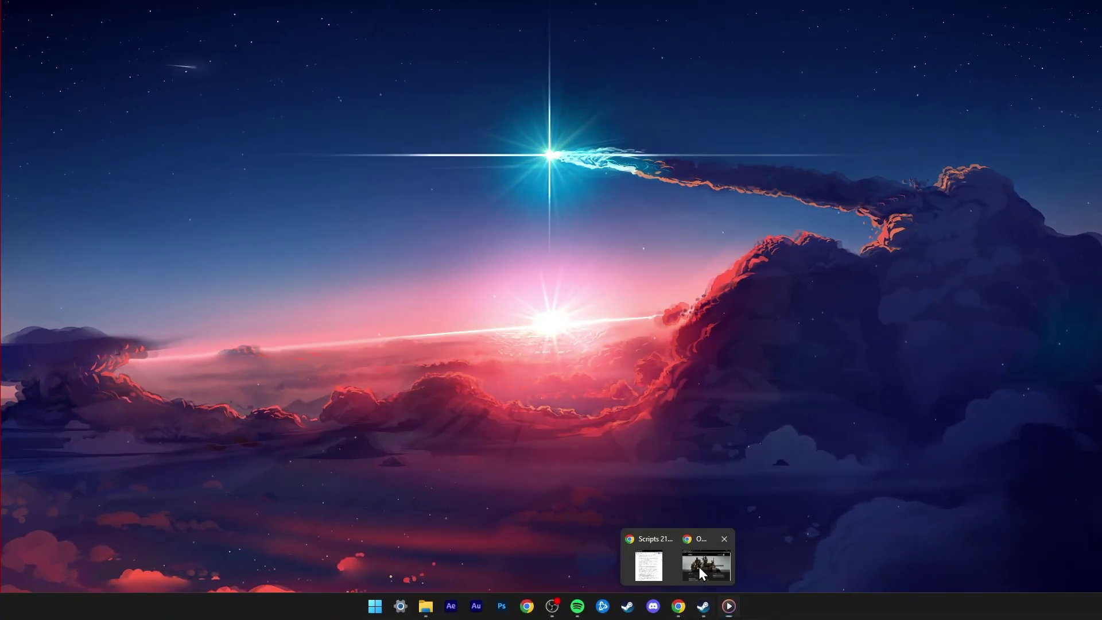
# Bring up the Activision Online Services page in Chrome
pyautogui.click(699, 568)
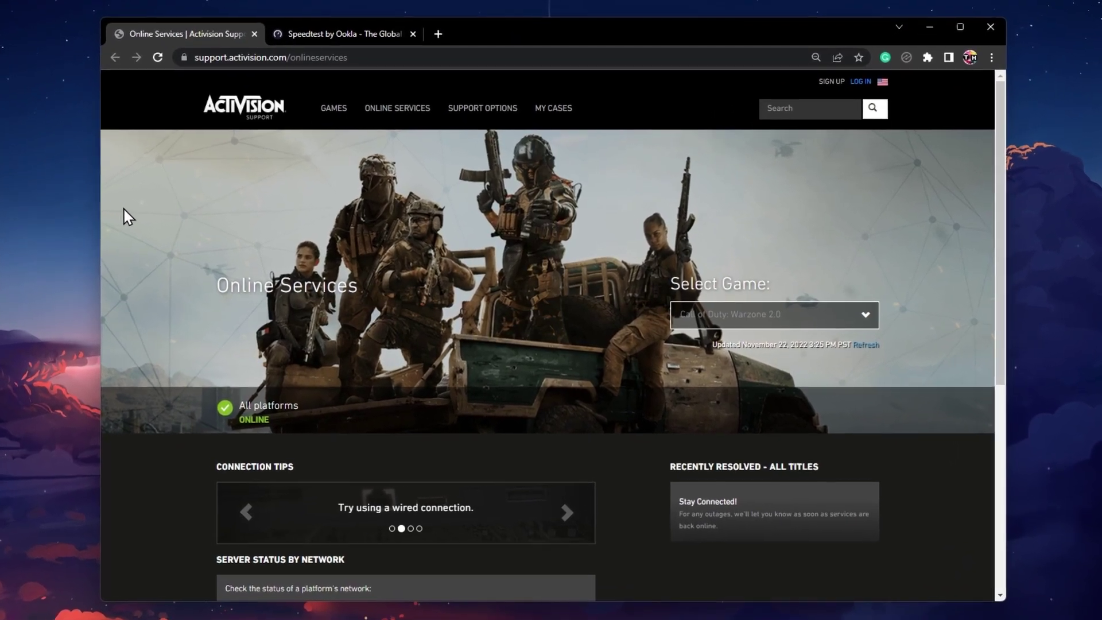
pyautogui.press('super')
pyautogui.press('super')
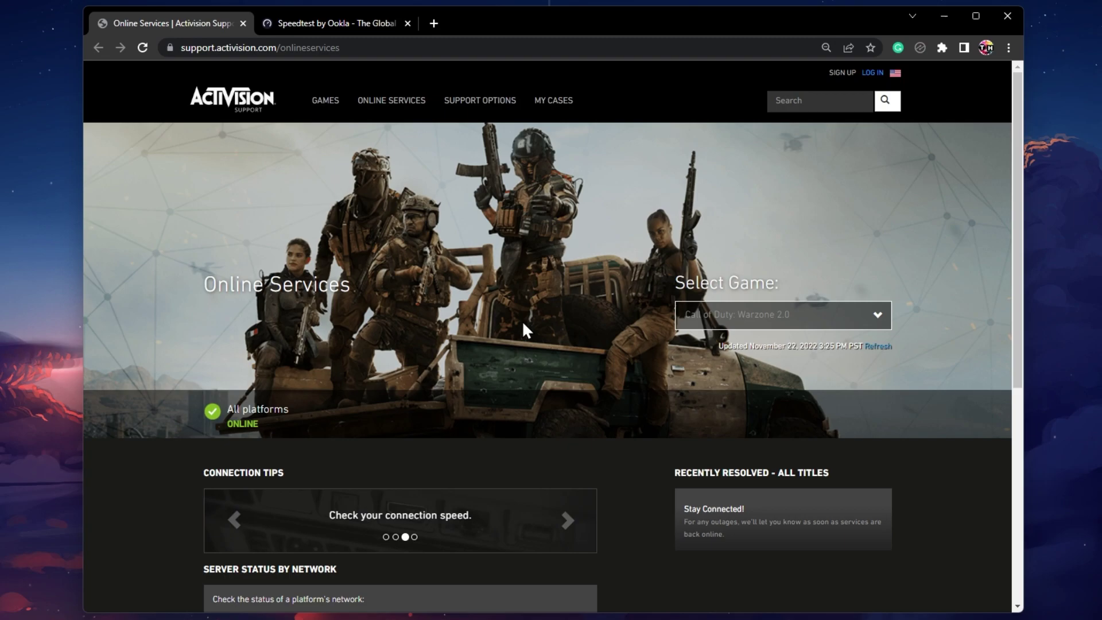
pyautogui.moveTo(385, 54); pyautogui.dragTo(216, 49)
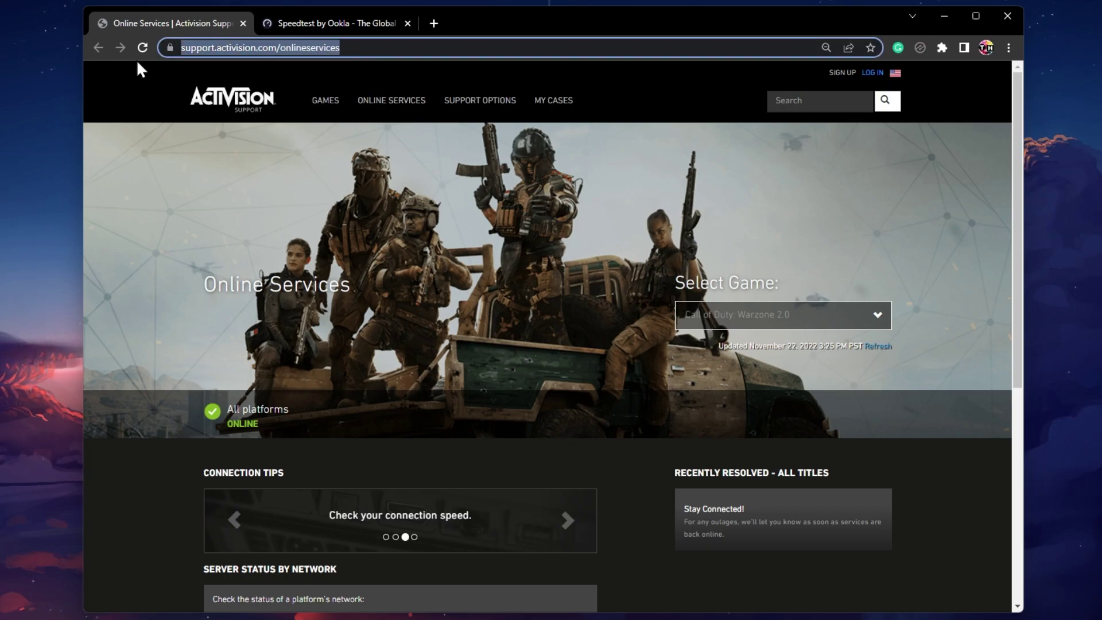
pyautogui.click(144, 155)
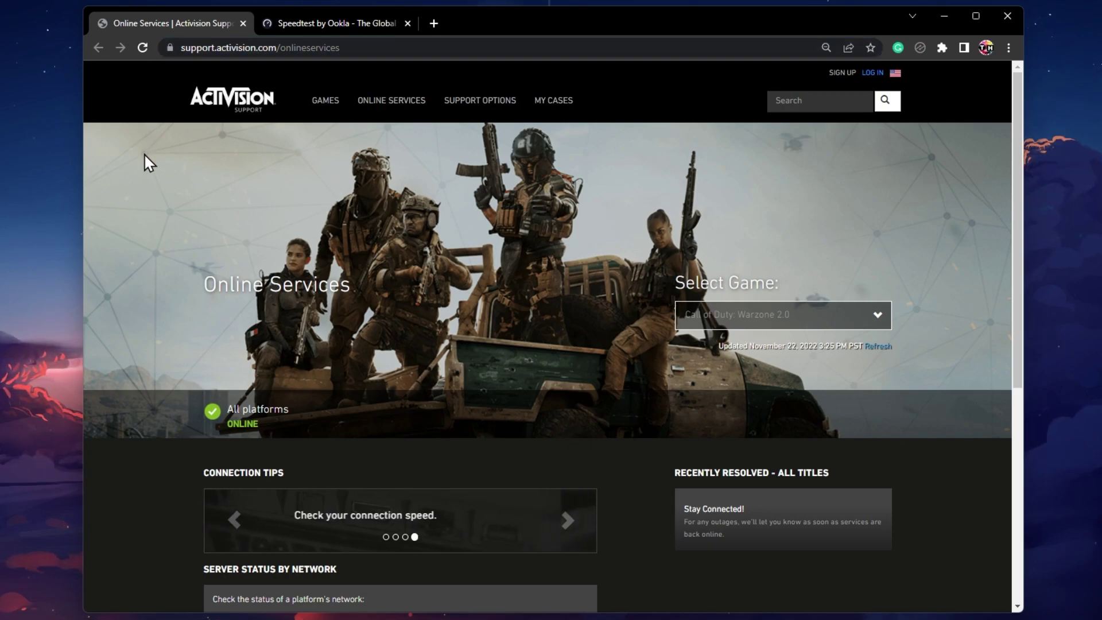
# Open game status links and Steam's network status in new tabs, then close the Steam Charts tab
pyautogui.click(878, 317)
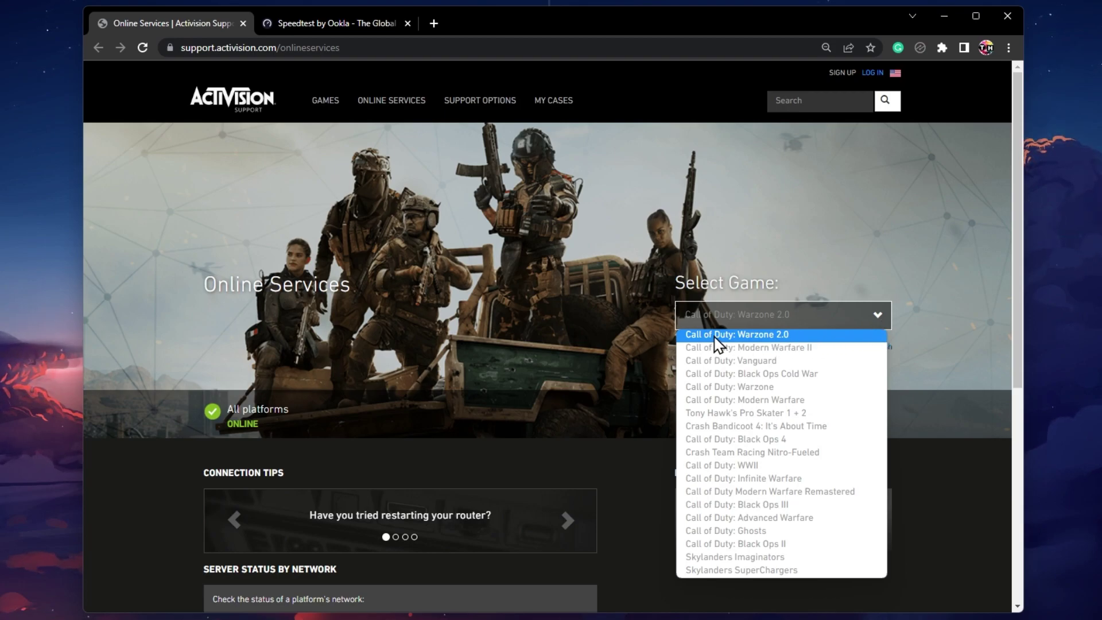
pyautogui.middleClick(906, 355)
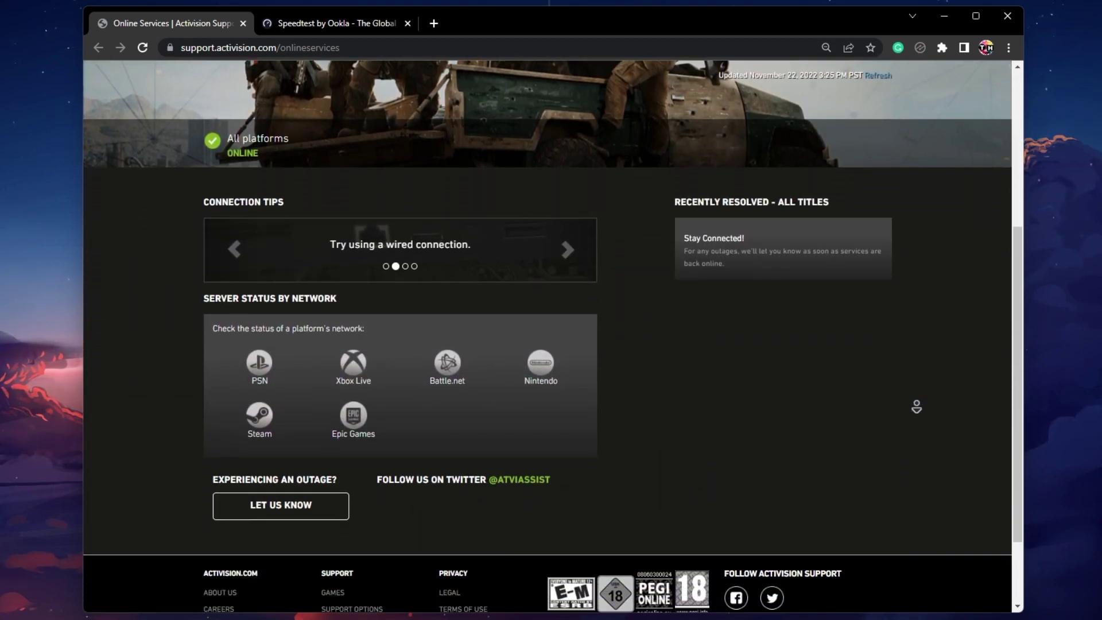
pyautogui.middleClick(870, 402)
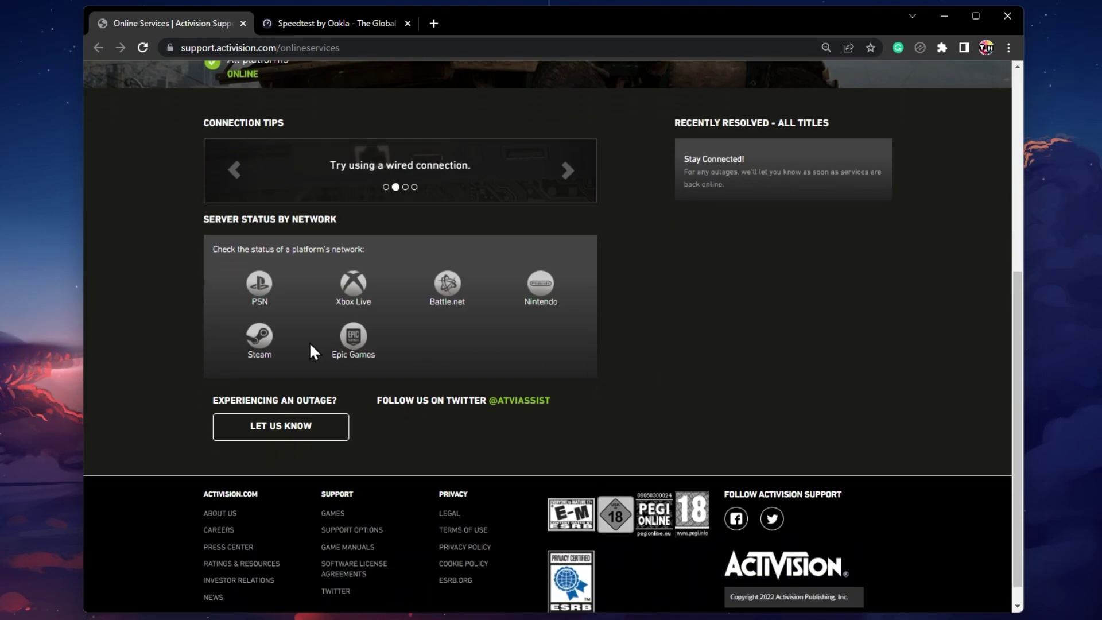
pyautogui.middleClick(261, 340)
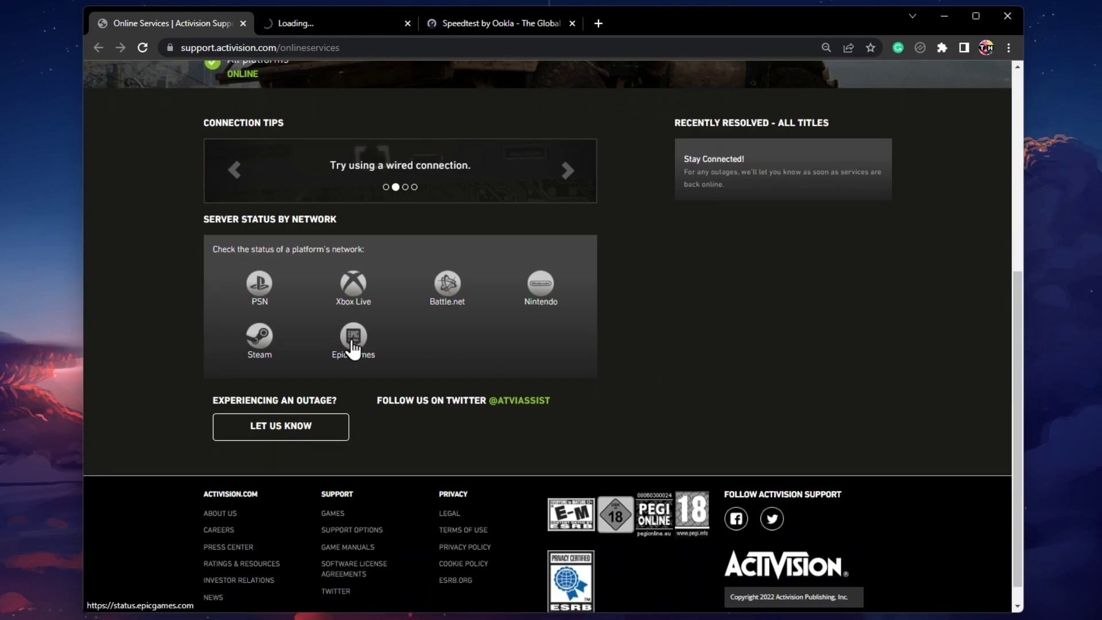
pyautogui.click(346, 26)
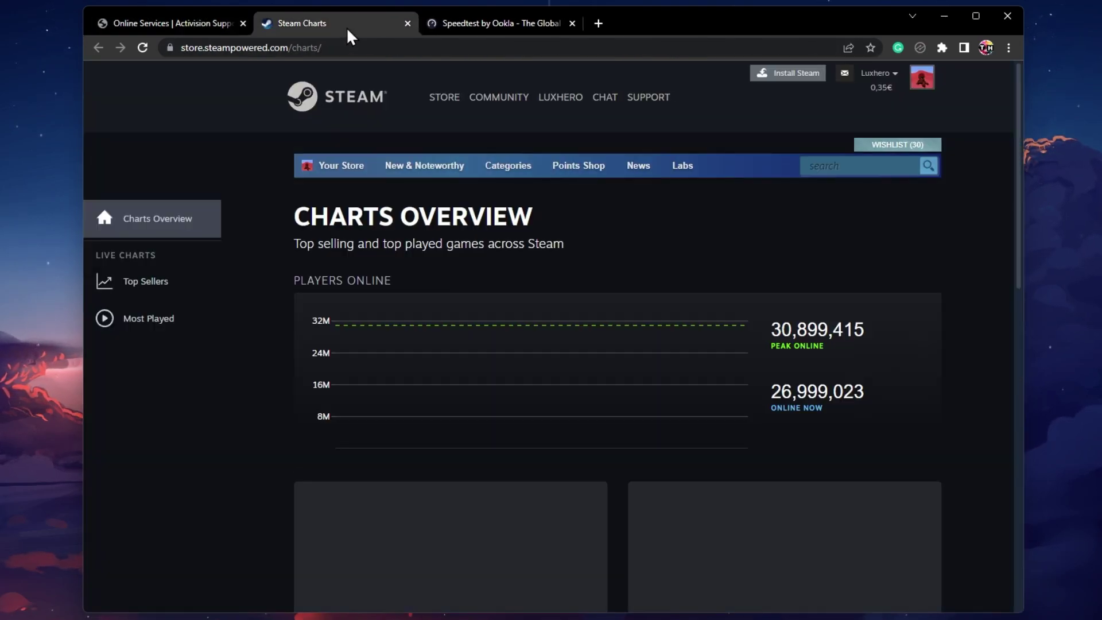
pyautogui.click(408, 22)
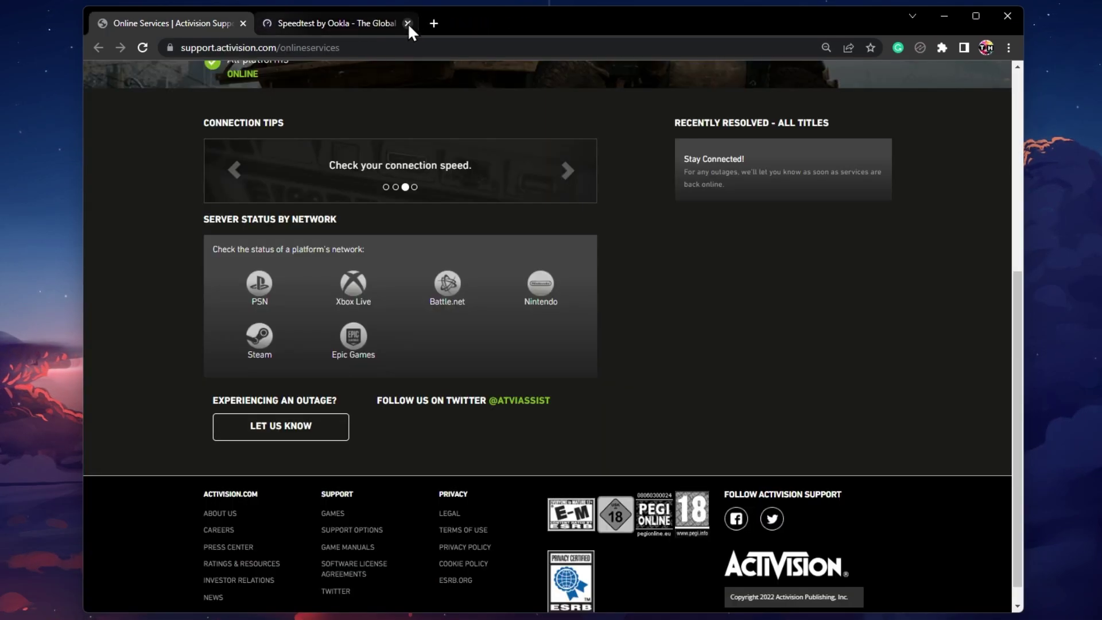
pyautogui.middleClick(165, 283)
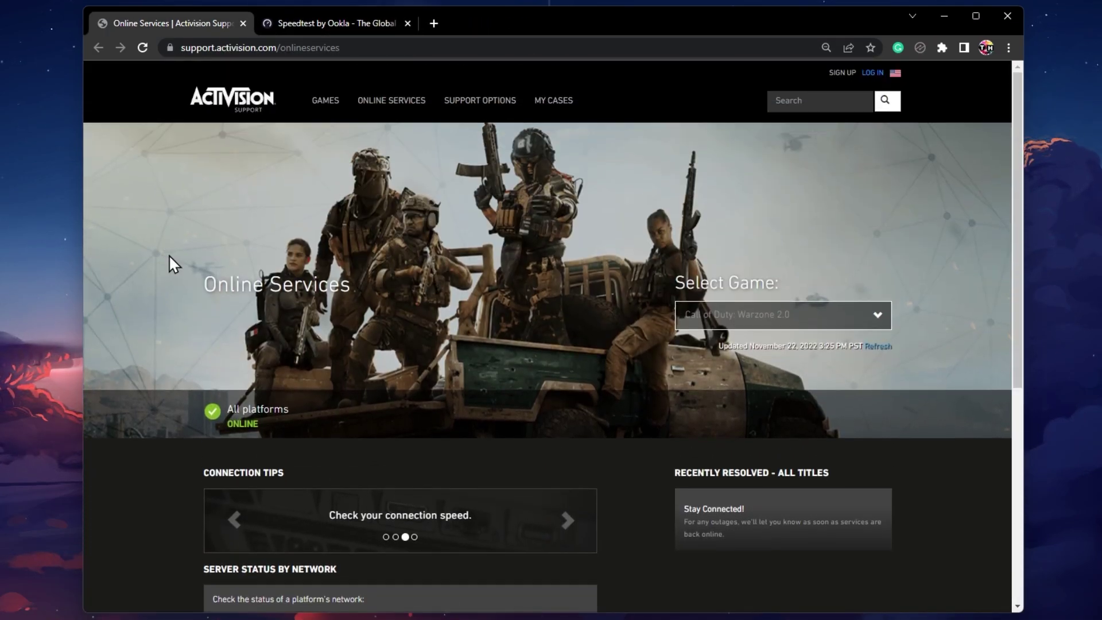
# Run a Speedtest by Ookla test (28.47 Mbps download, 19 ms ping), then close its tab
pyautogui.click(324, 23)
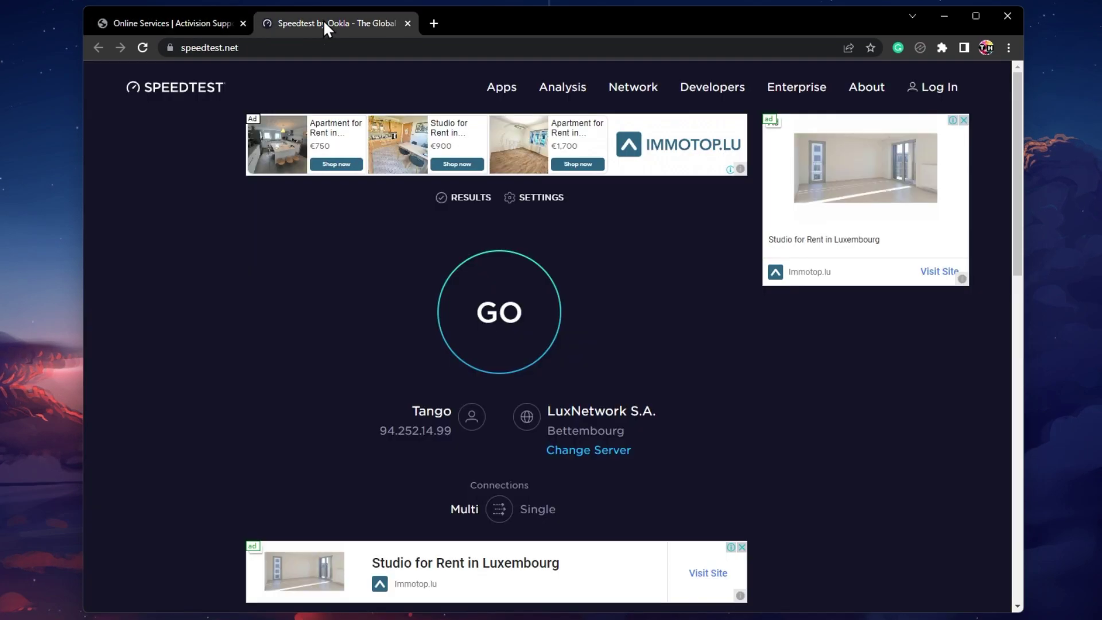
pyautogui.click(471, 310)
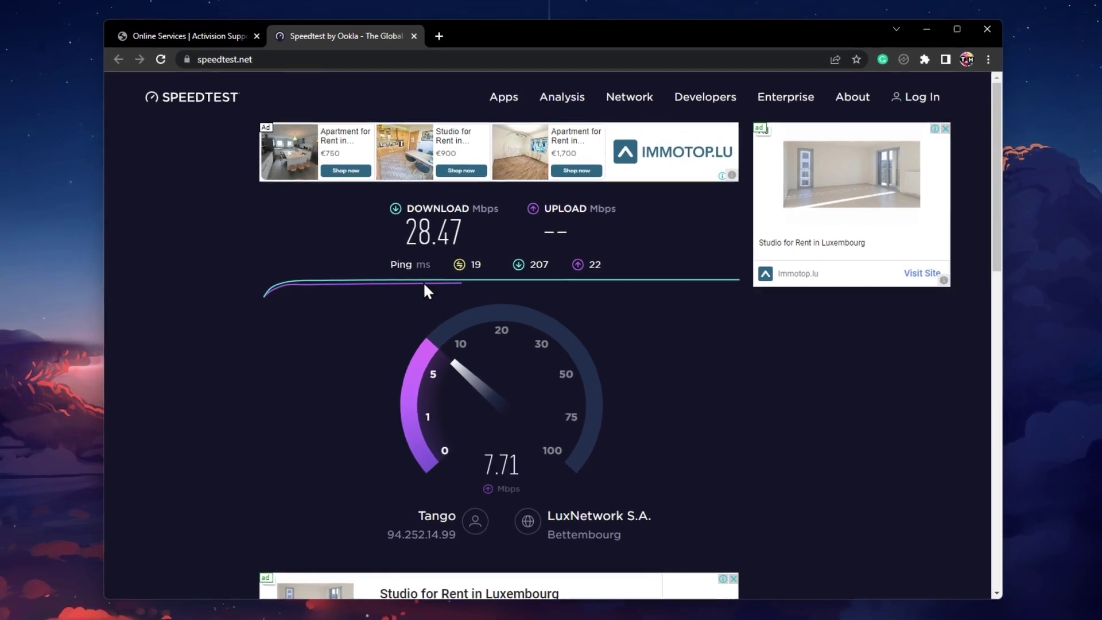
pyautogui.click(408, 24)
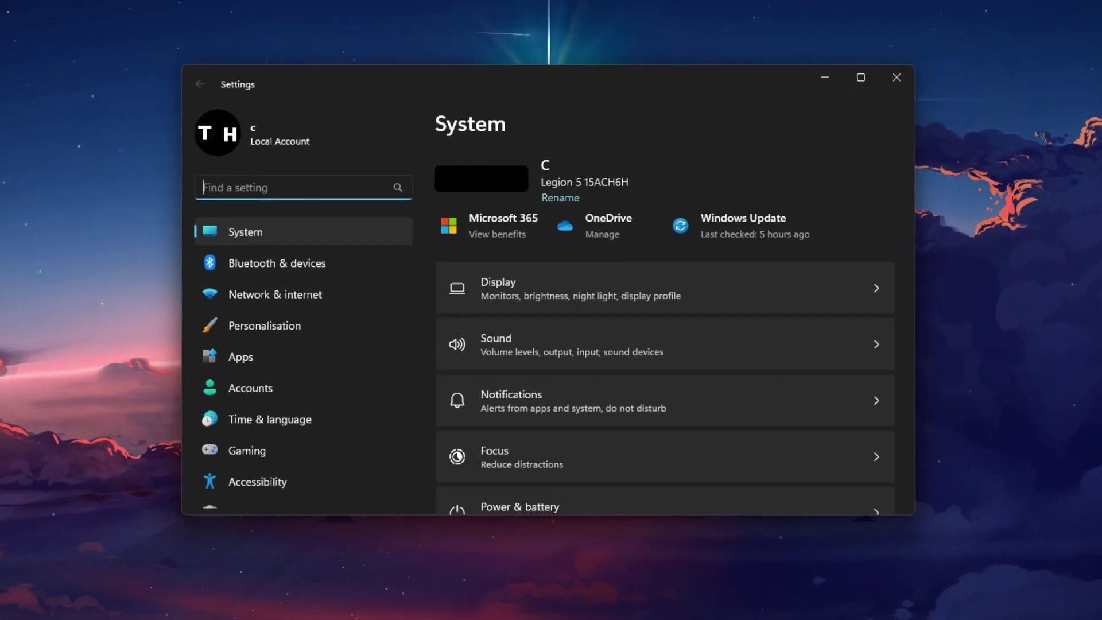
# Open the DNS server assignment editor in the Tango_152B Wi-Fi properties under Network & internet
pyautogui.click(379, 305)
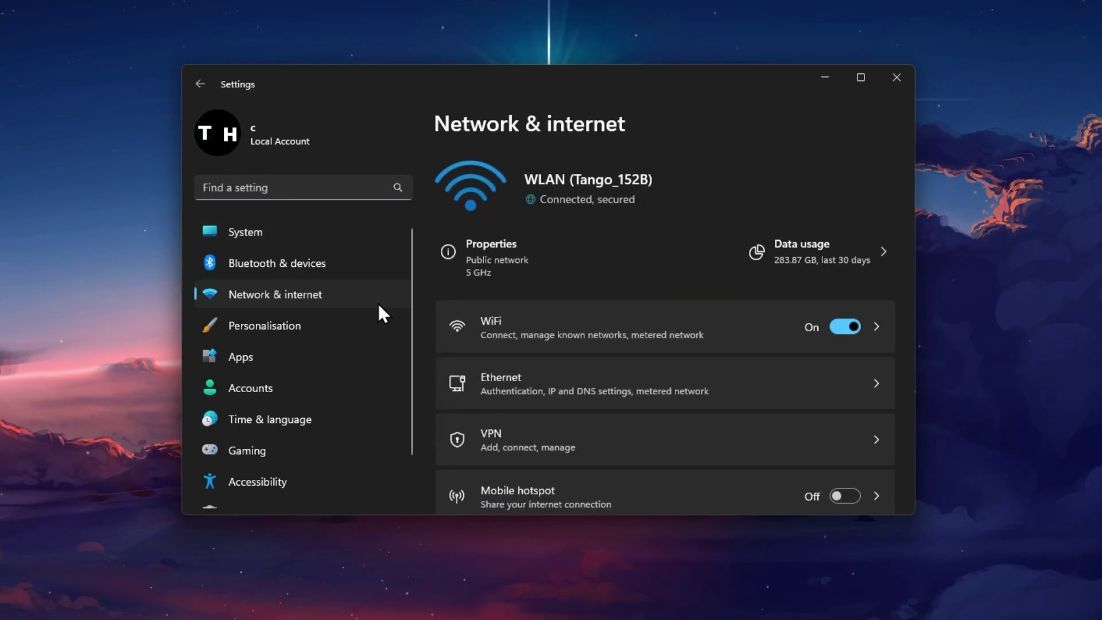
pyautogui.click(523, 249)
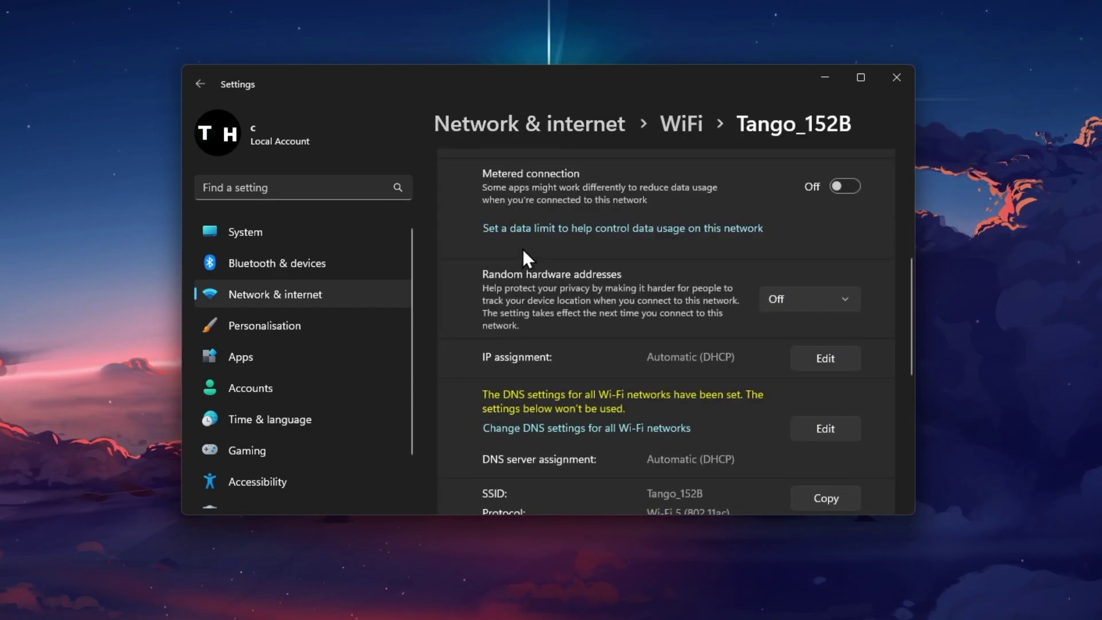
pyautogui.scroll(-2, 522, 249)
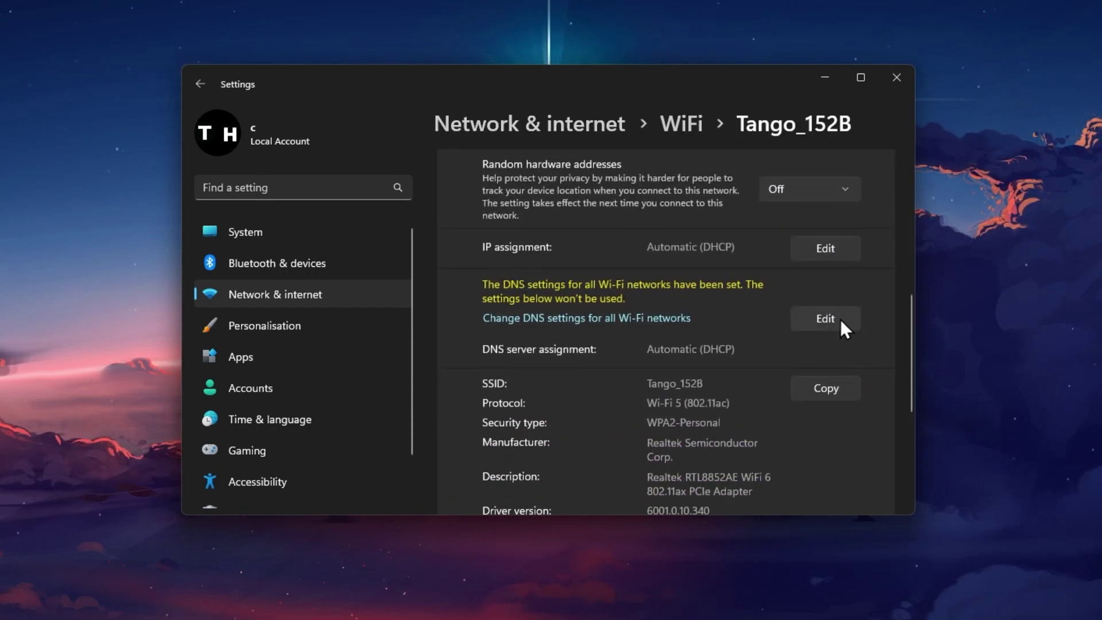
pyautogui.click(827, 319)
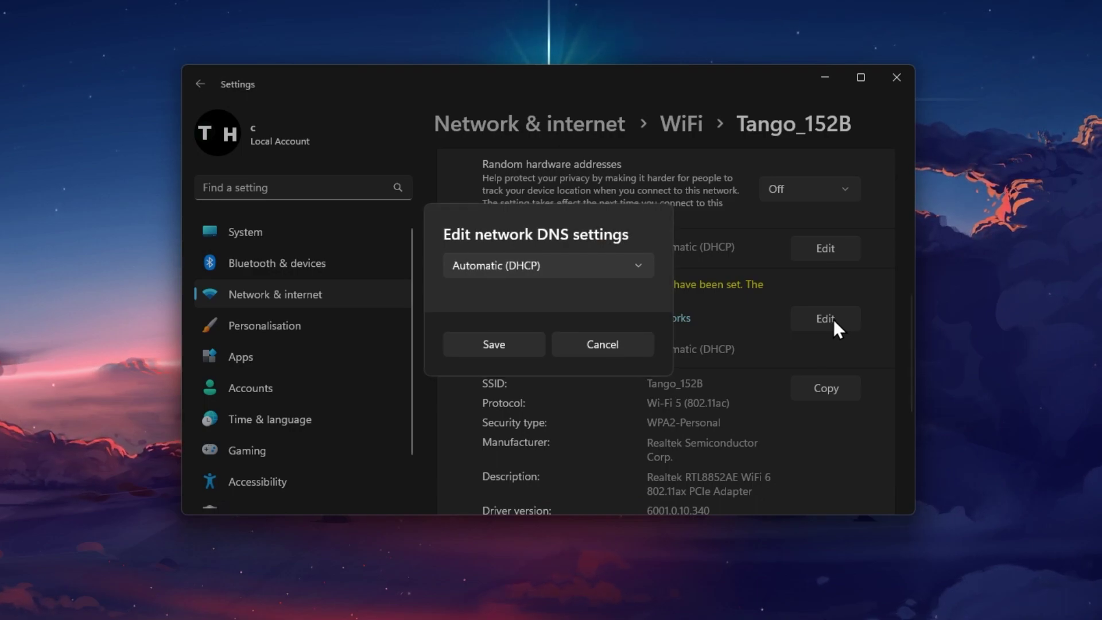
# Switch Tango_152B DNS to Manual IPv4 with 8.8.8.8 preferred and 8.8.4.4 alternative, and save
pyautogui.click(640, 266)
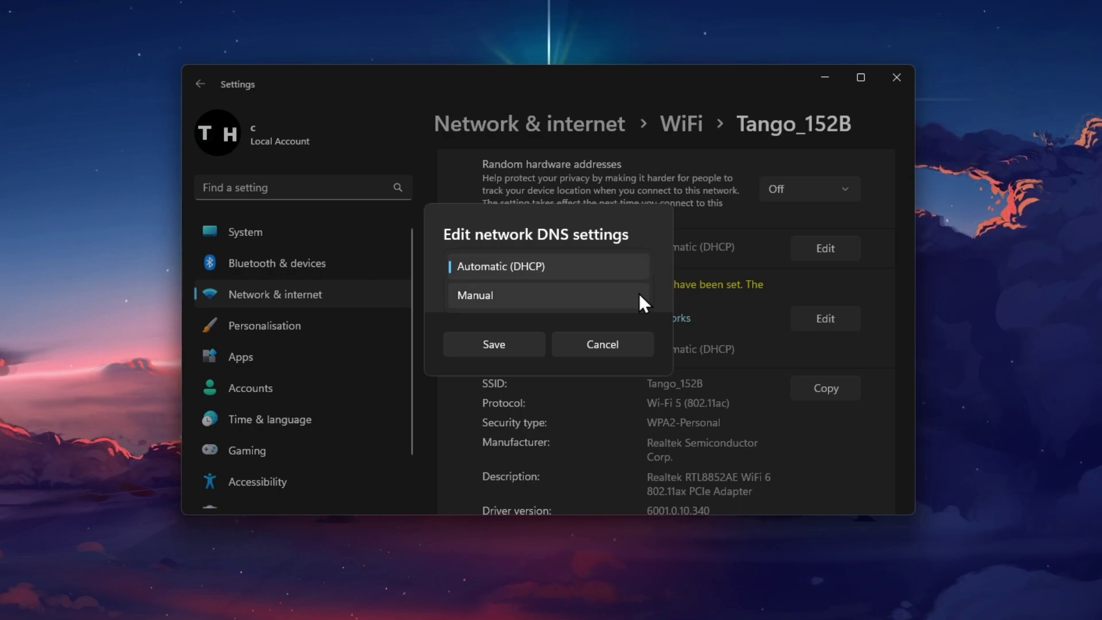
pyautogui.click(638, 294)
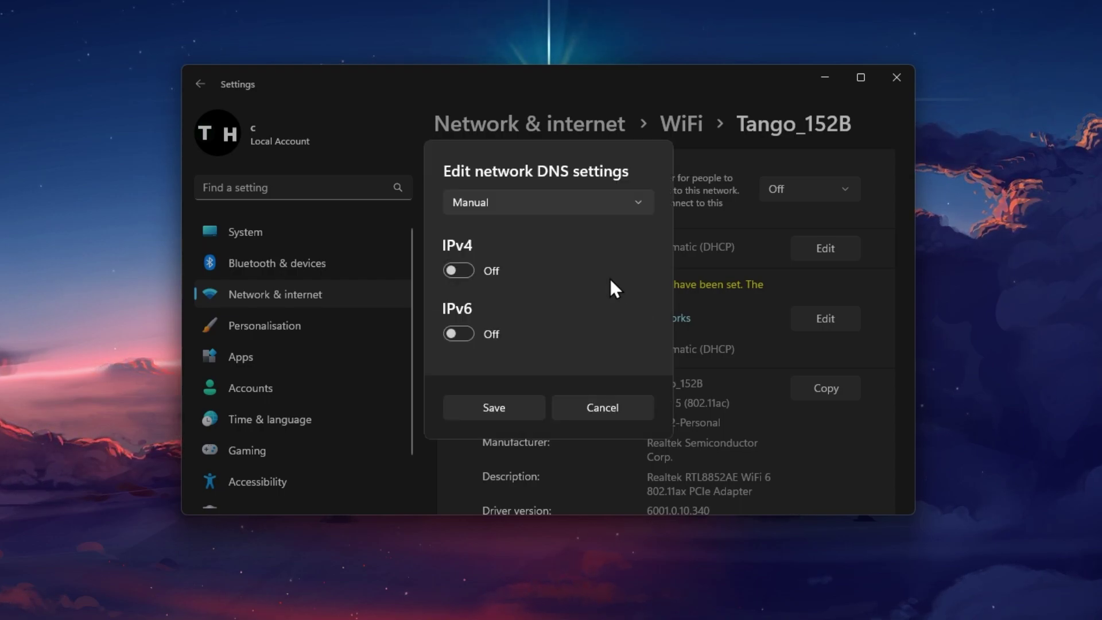
pyautogui.click(458, 271)
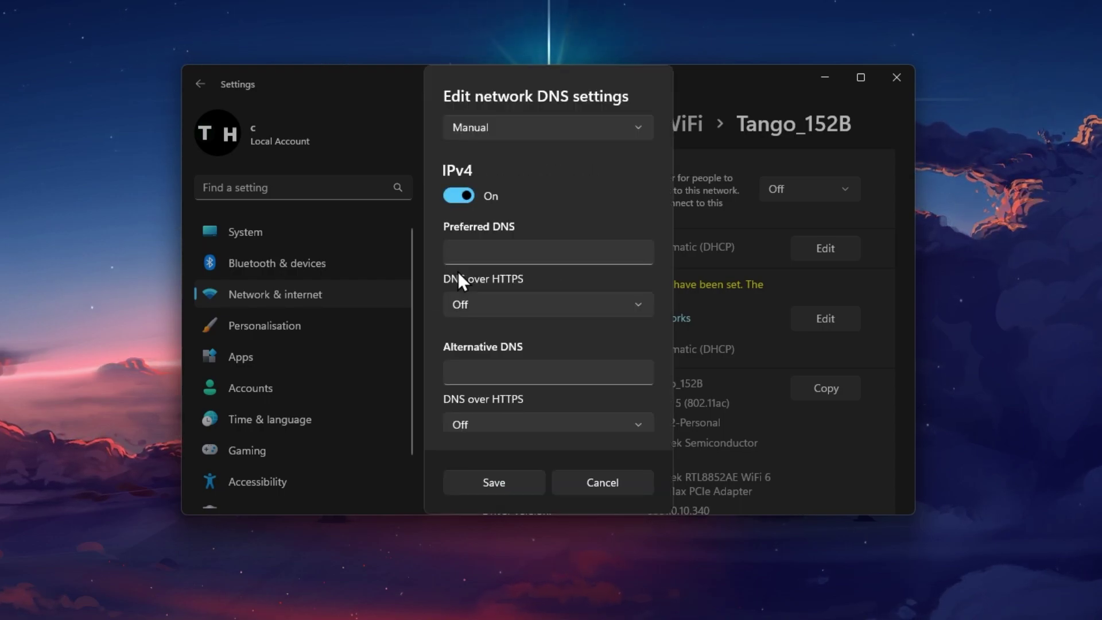
pyautogui.click(467, 248)
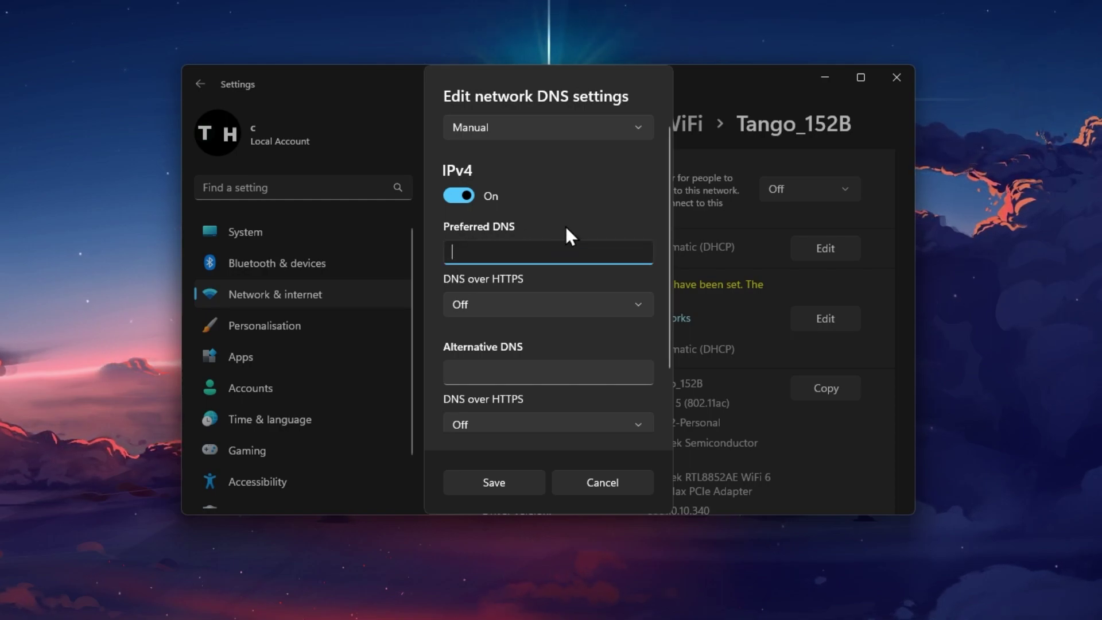
pyautogui.write('8.')
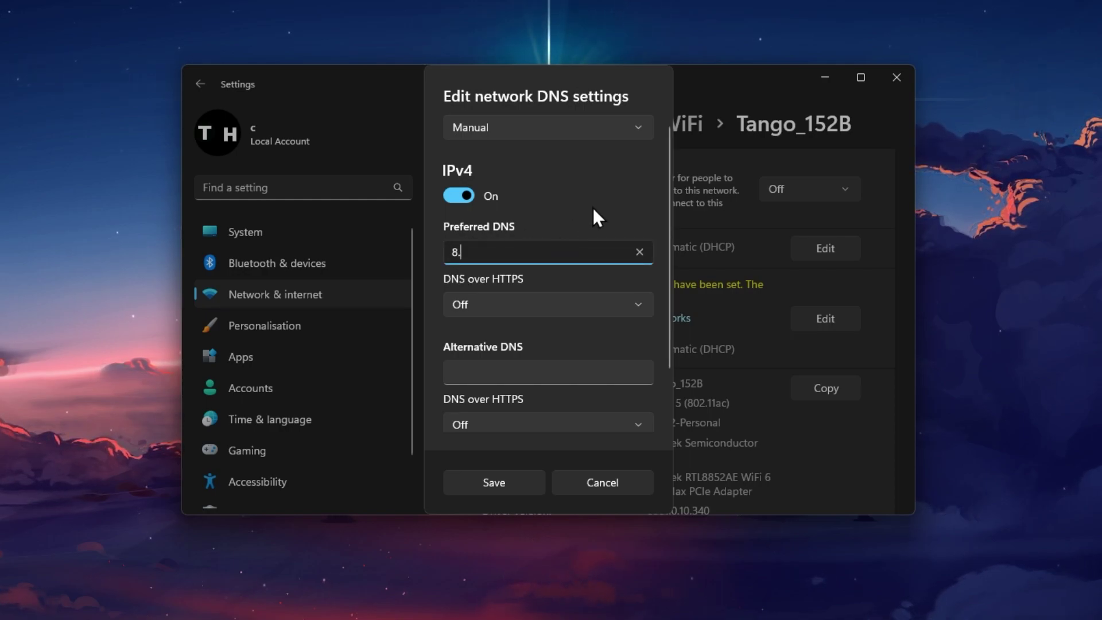
pyautogui.write('8.8.8')
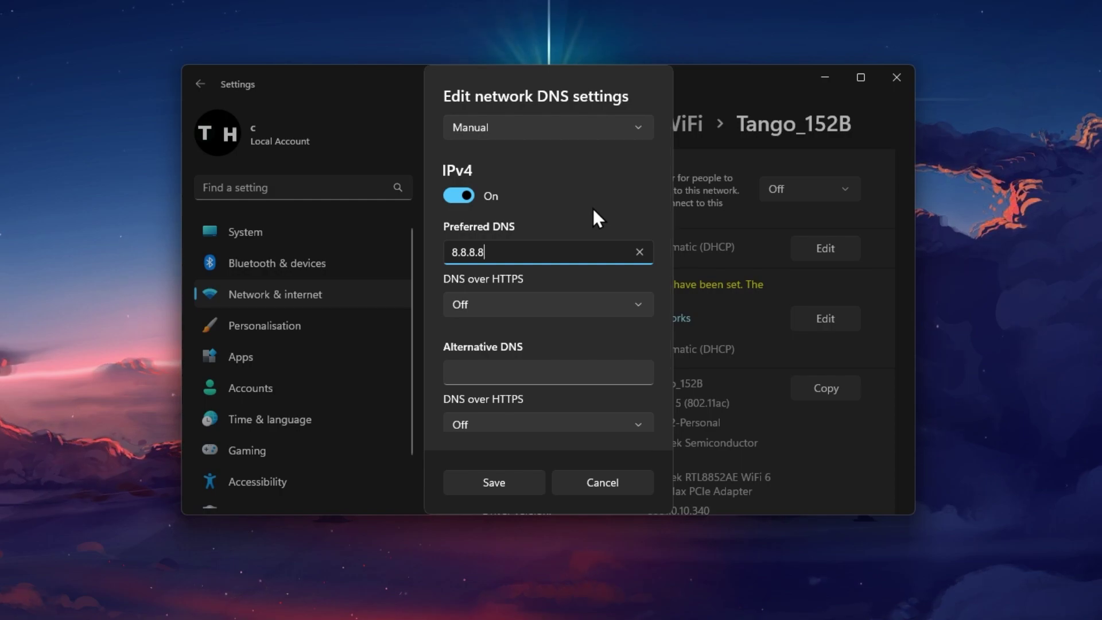
pyautogui.click(573, 373)
pyautogui.write('8')
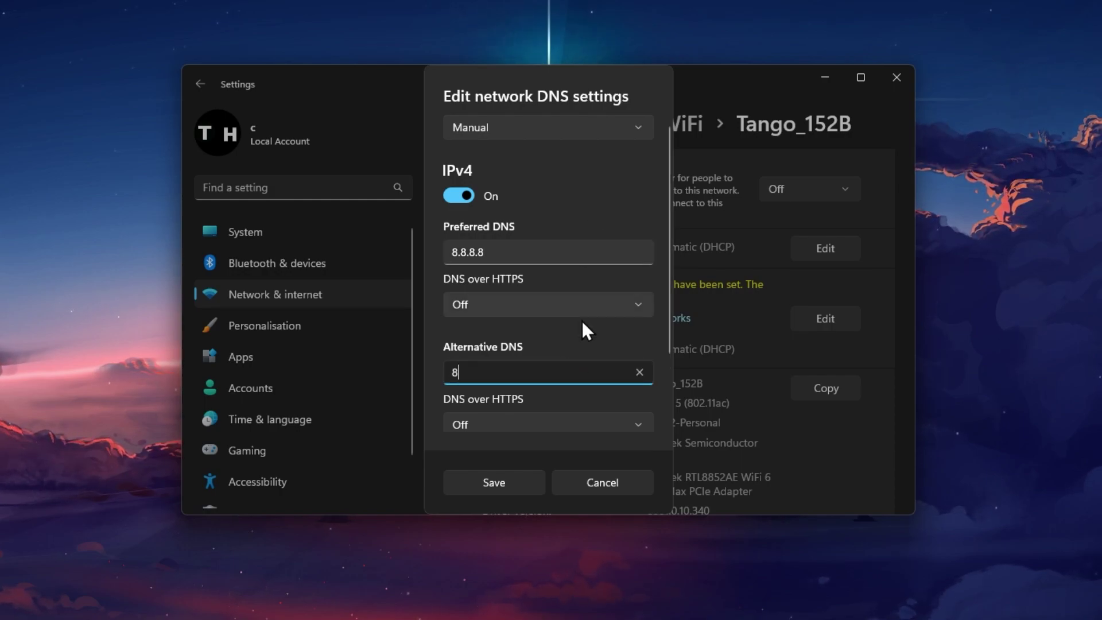
pyautogui.write('.8.4.4')
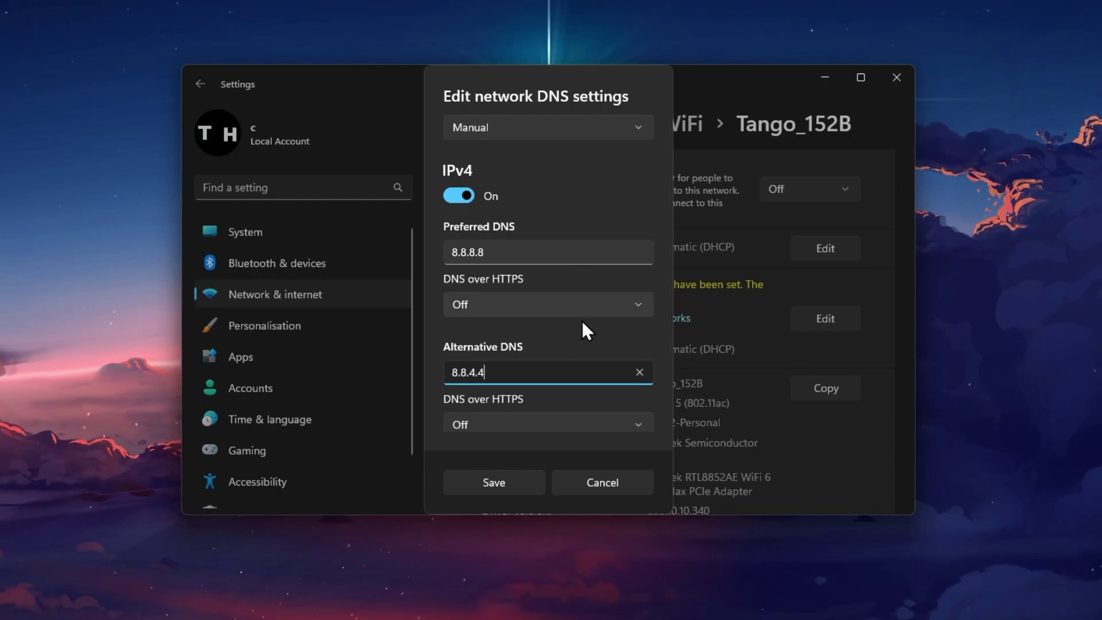
pyautogui.scroll(-3, 582, 328)
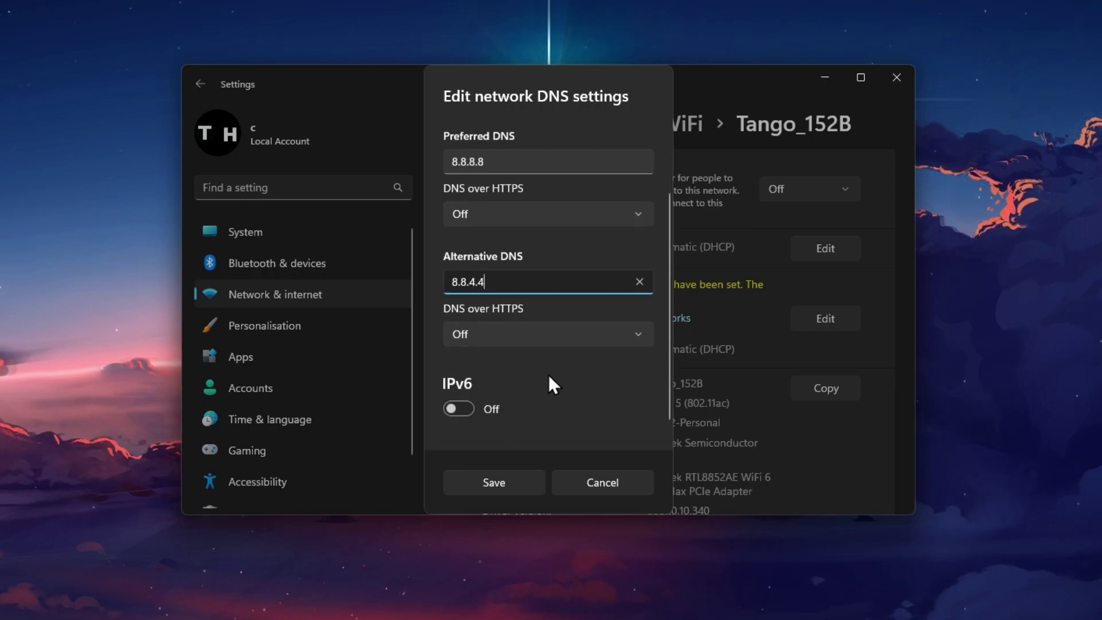
pyautogui.click(508, 483)
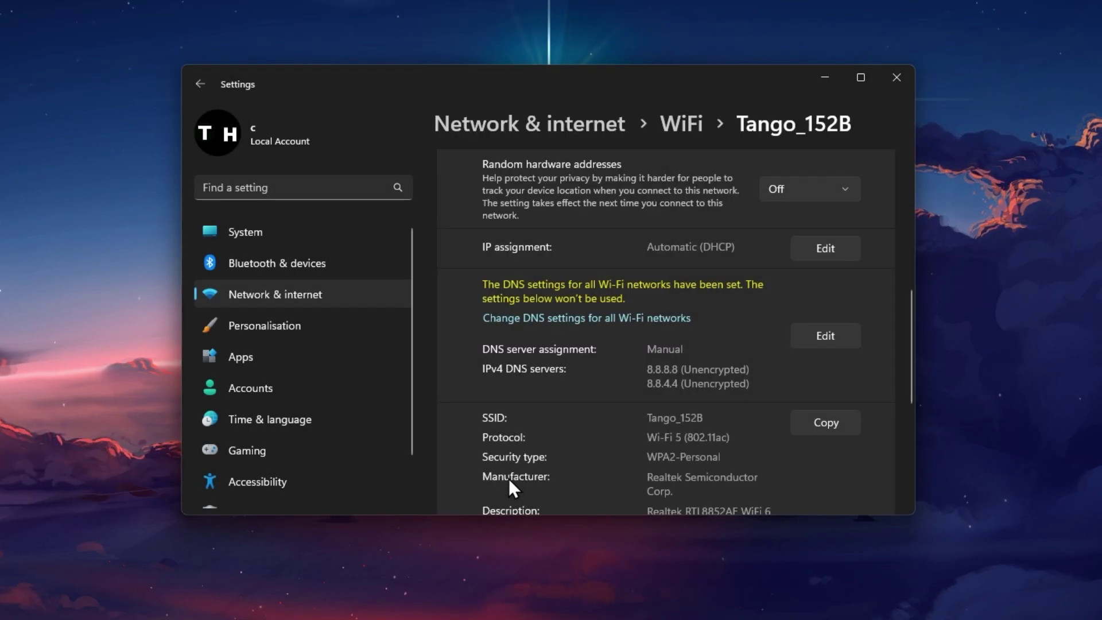